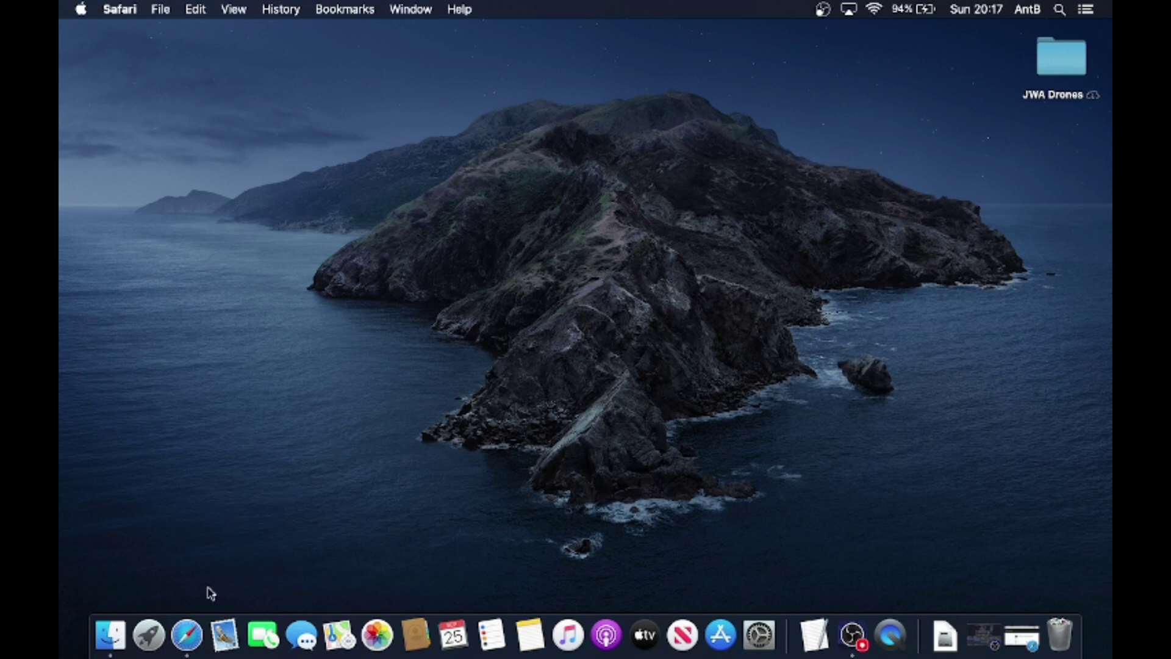
Open DJI's Download Center in Safari and scroll to the DJI Assistant 2 Mac V2.1.11 download.
{"action": "left_click", "coordinate": [187, 634]}
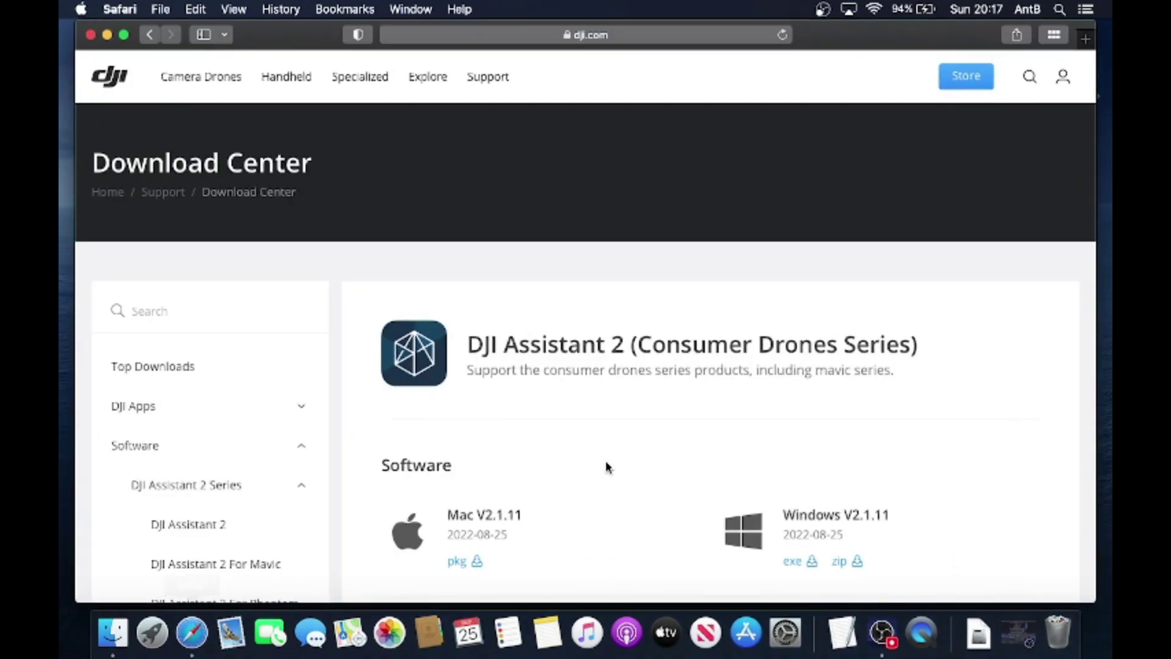
{"action": "scroll", "coordinate": [828, 405], "scroll_direction": "down", "scroll_amount": 3}
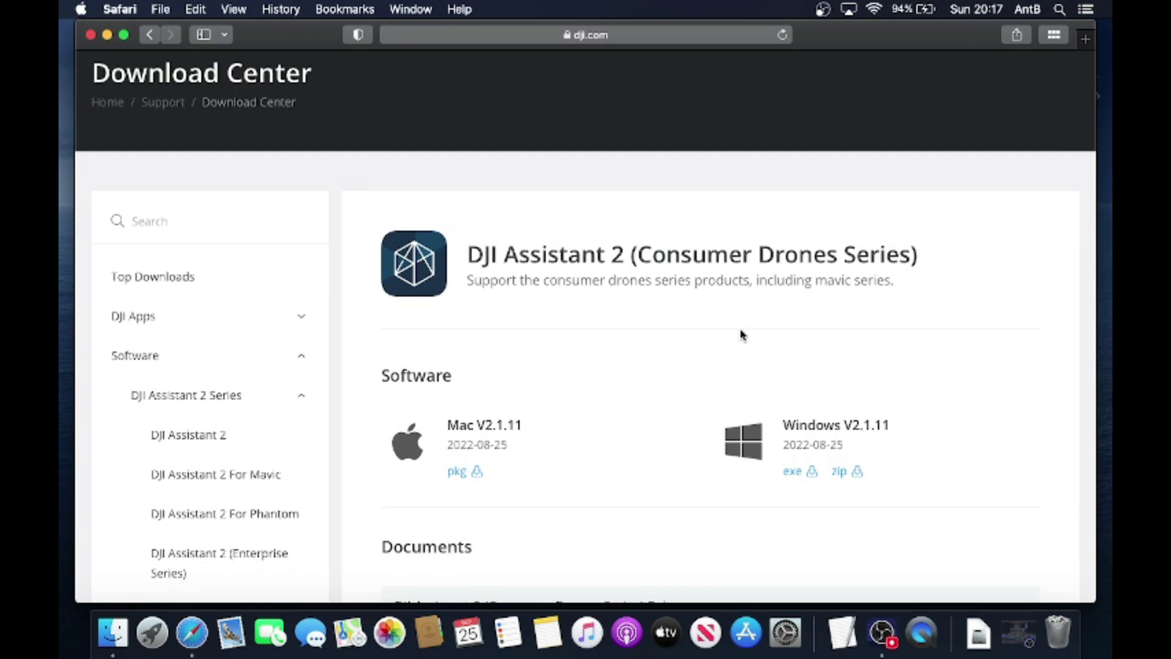
{"action": "scroll", "coordinate": [739, 334], "scroll_direction": "down", "scroll_amount": 3}
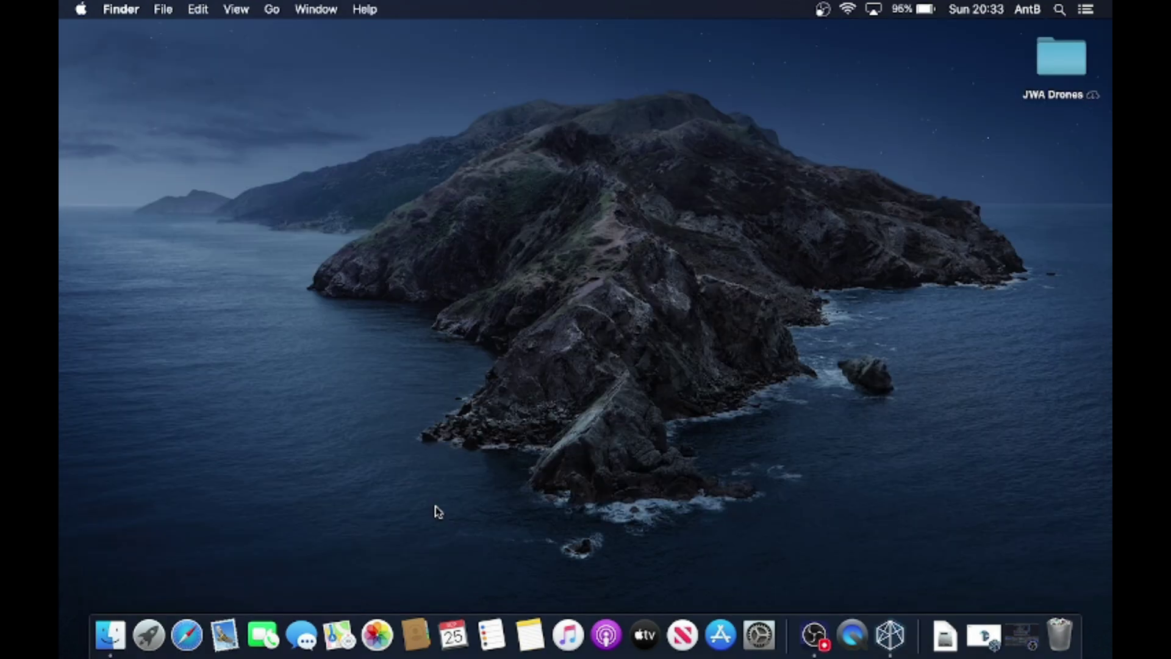
Launch DJI Assistant 2 (Consumer Drones Series) from Launchpad.
{"action": "left_click", "coordinate": [151, 637]}
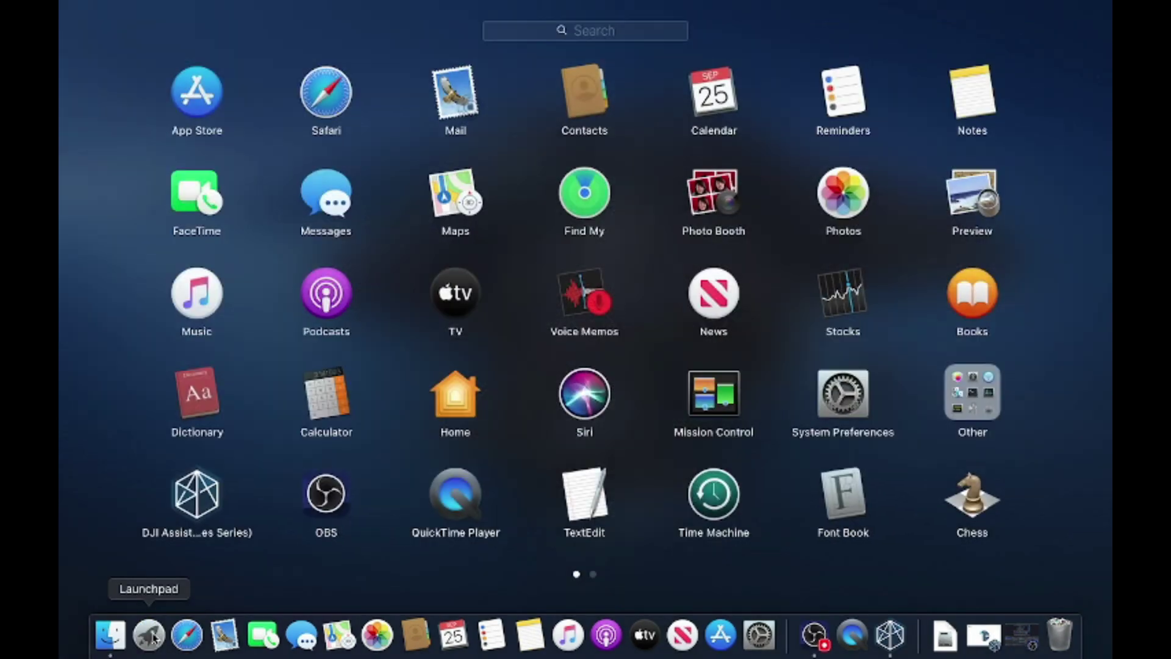
{"action": "left_click", "coordinate": [201, 508]}
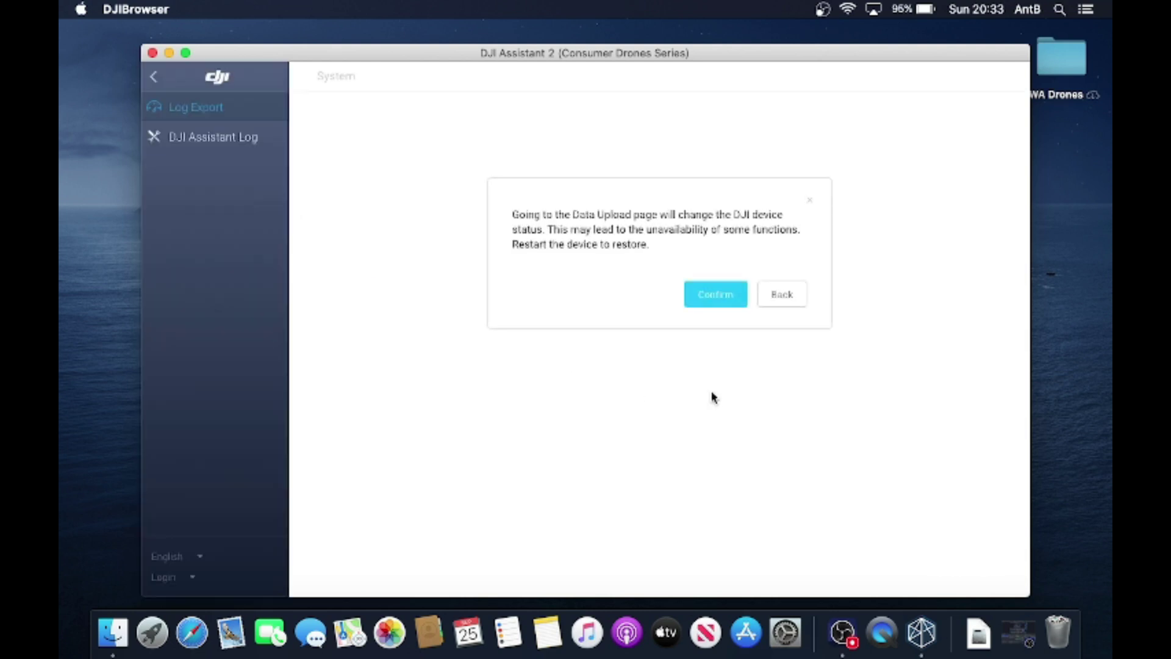
Confirm the Data Upload warning, visit DJI Assistant Log and Log Export, then quit the app.
{"action": "left_click", "coordinate": [715, 294]}
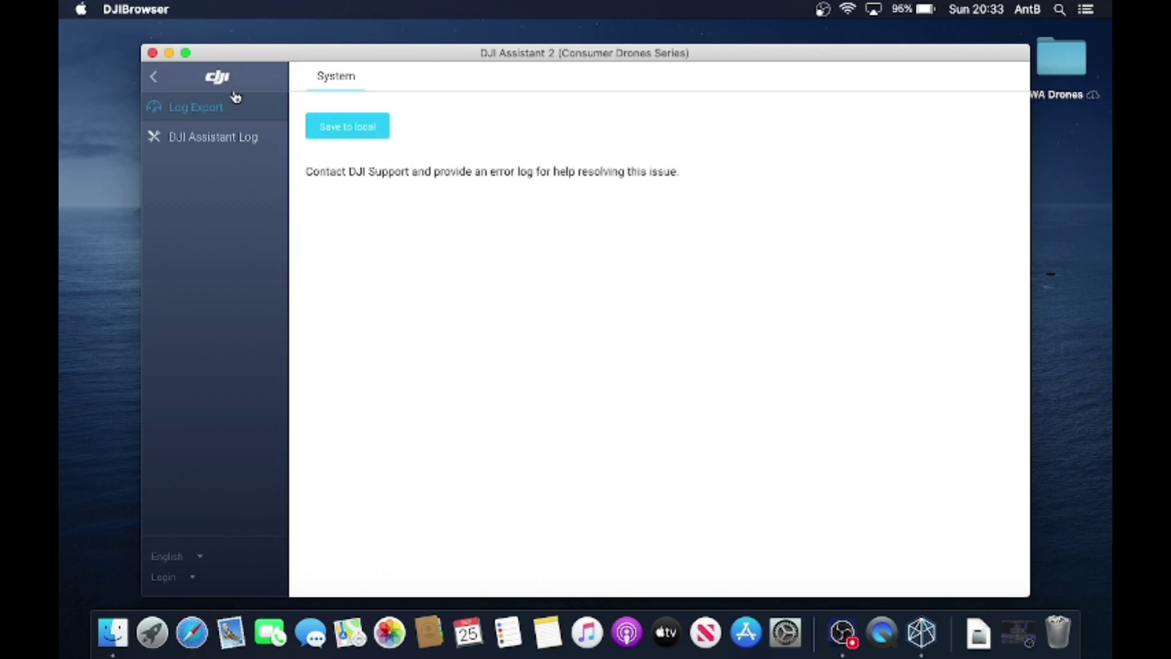
{"action": "left_click", "coordinate": [208, 152]}
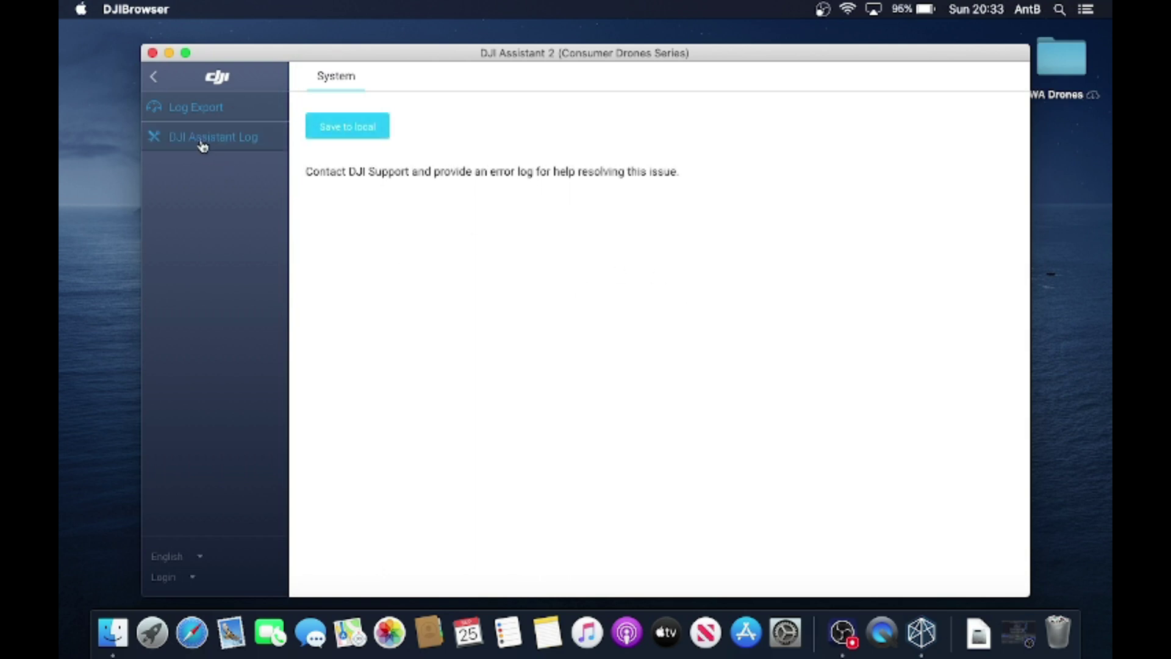
{"action": "left_click", "coordinate": [211, 113]}
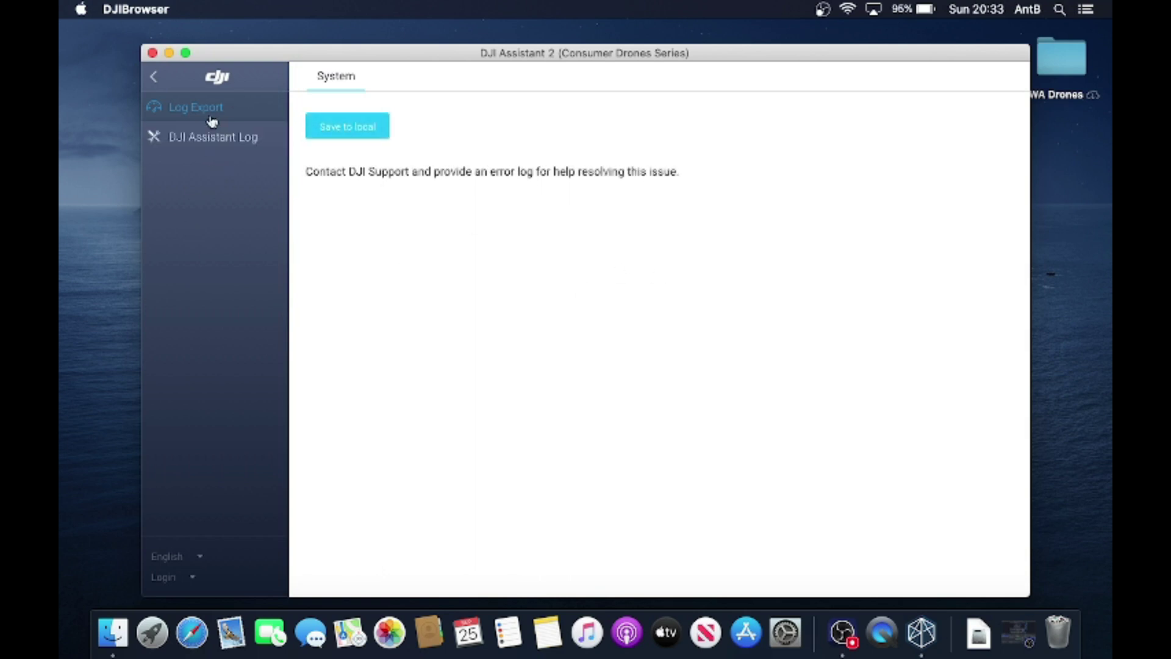
{"action": "left_click", "coordinate": [153, 53]}
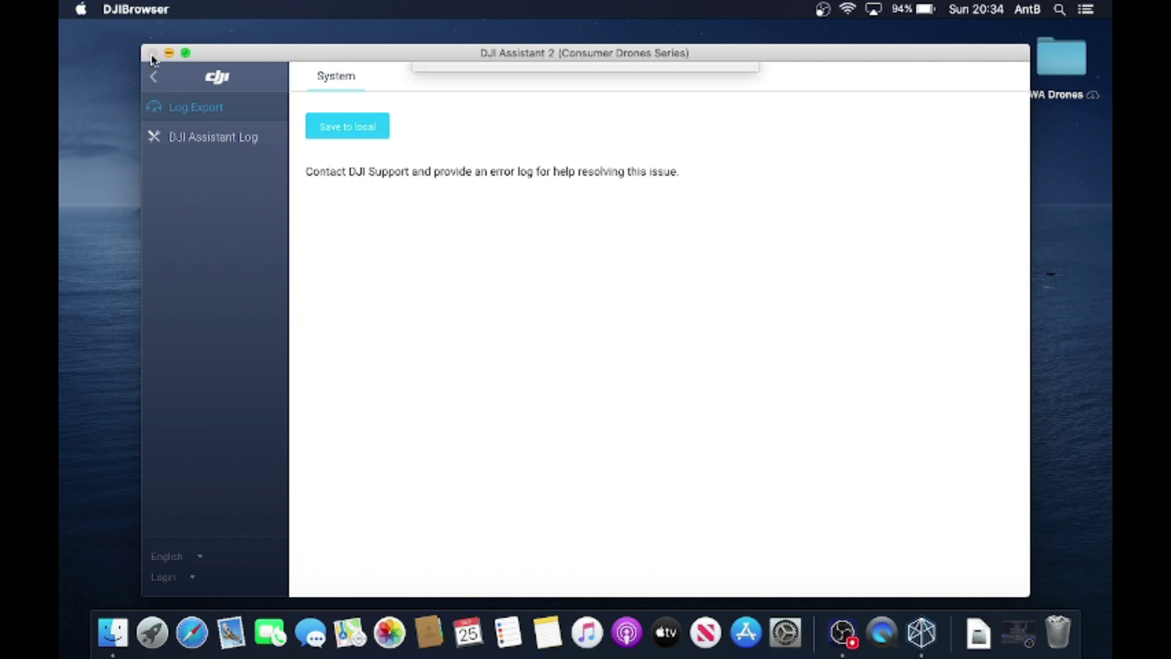
{"action": "left_click", "coordinate": [734, 146]}
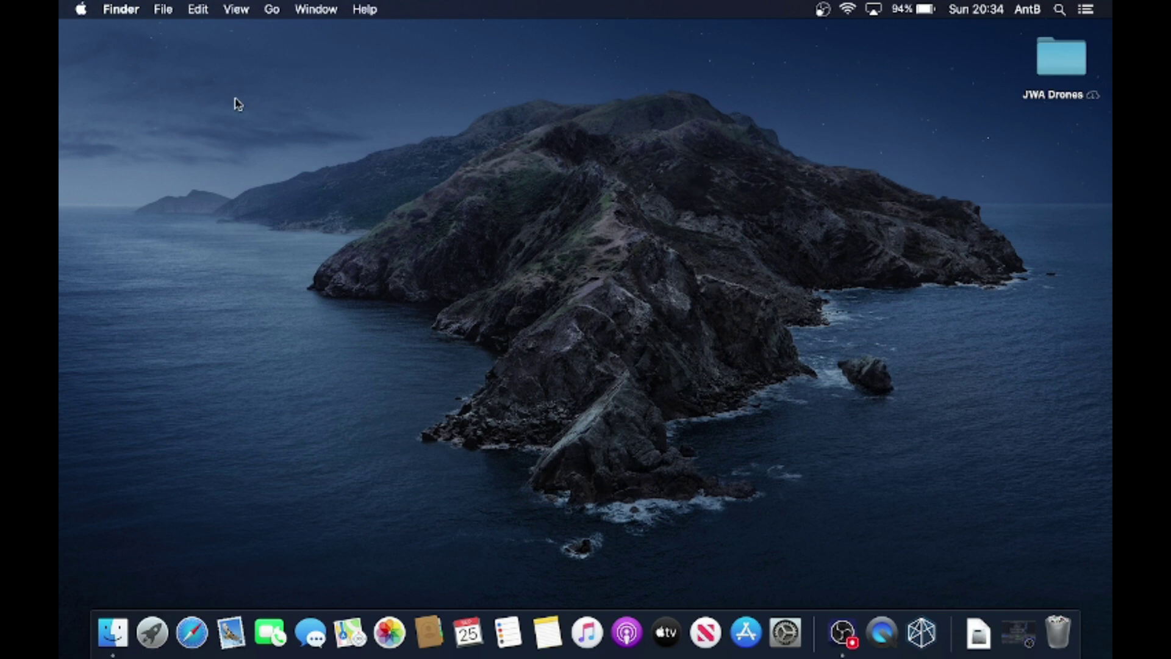
Enable Hard disks in Finder's General preferences so Mac HD and Mac HD Data appear on the desktop.
{"action": "left_click", "coordinate": [122, 14]}
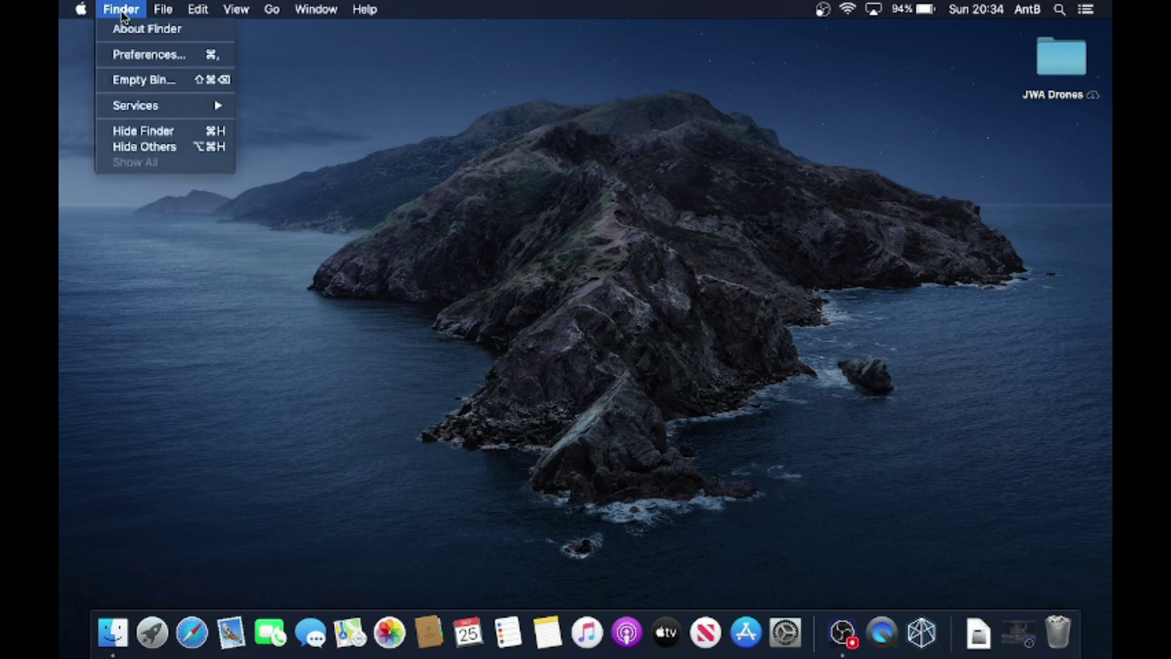
{"action": "left_click", "coordinate": [134, 58]}
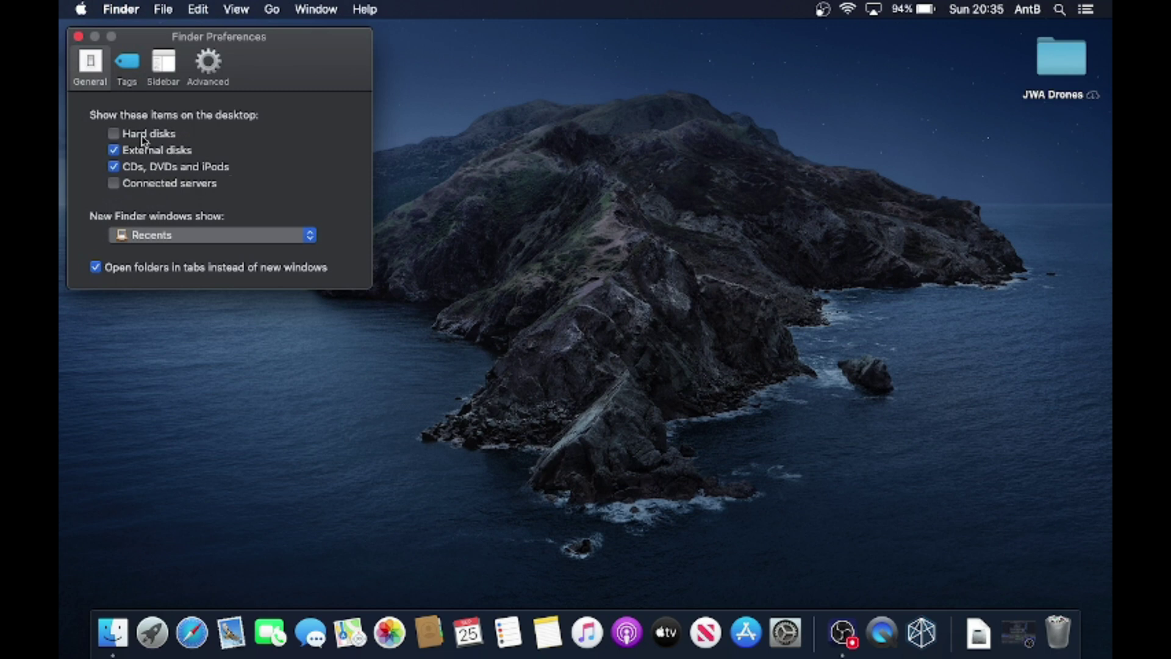
{"action": "left_click", "coordinate": [142, 140]}
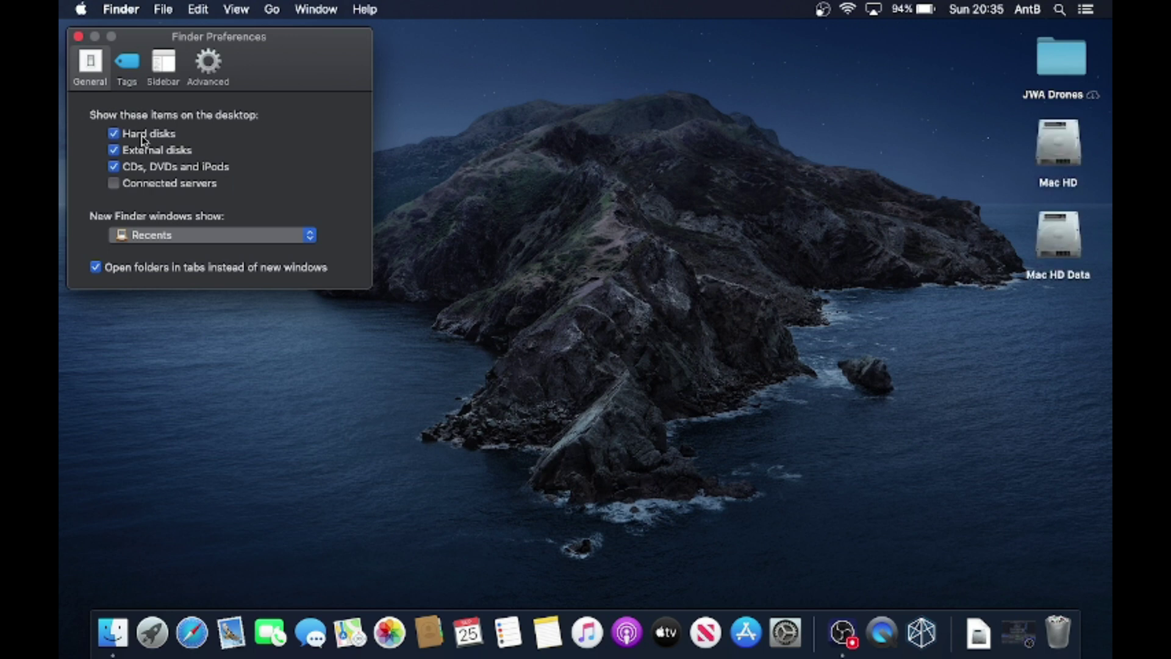
{"action": "left_click", "coordinate": [78, 37]}
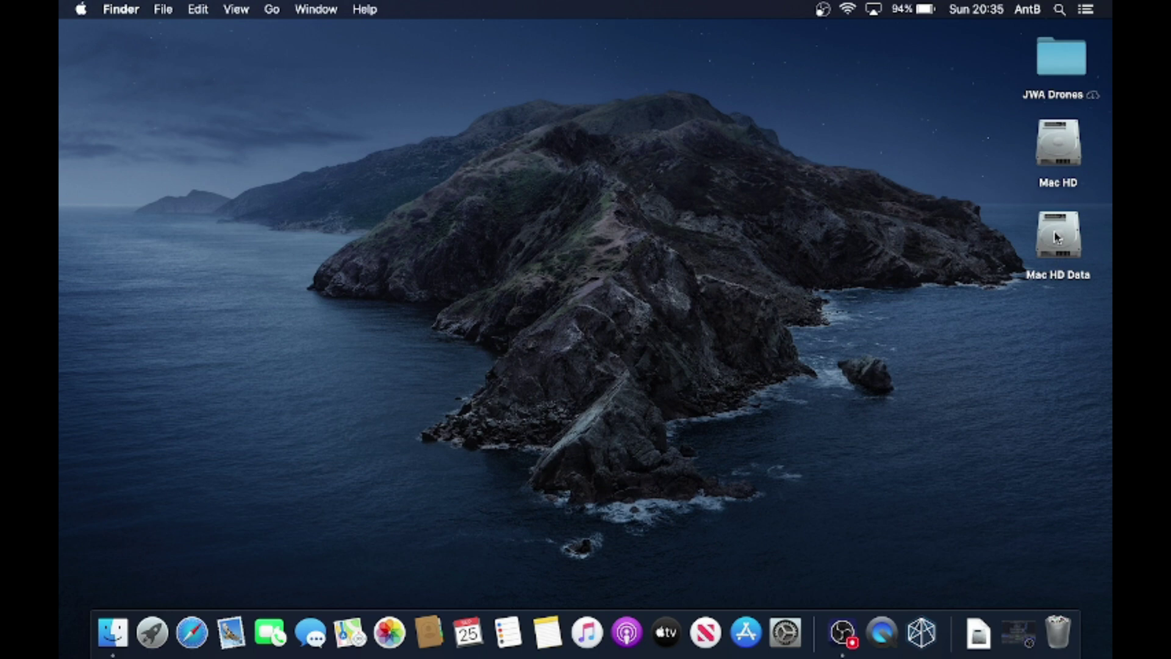
Go to Mac HD Data > Applications and show the DJI Assistant 2 app's package contents.
{"action": "double_click", "coordinate": [1057, 238]}
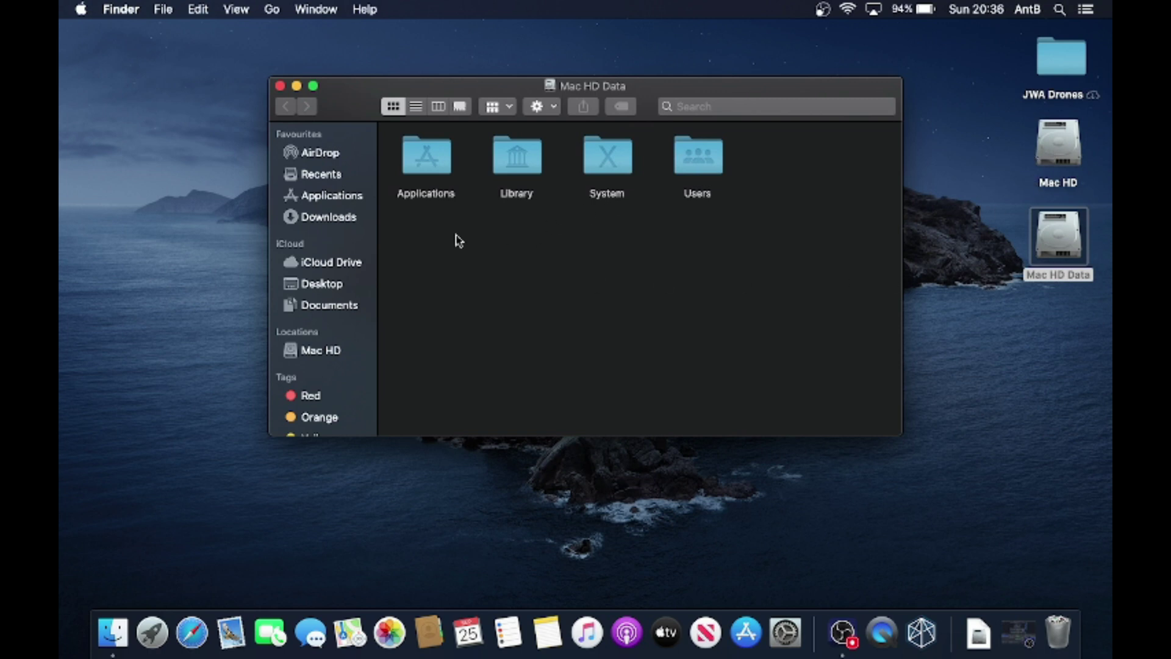
{"action": "left_click", "coordinate": [429, 160]}
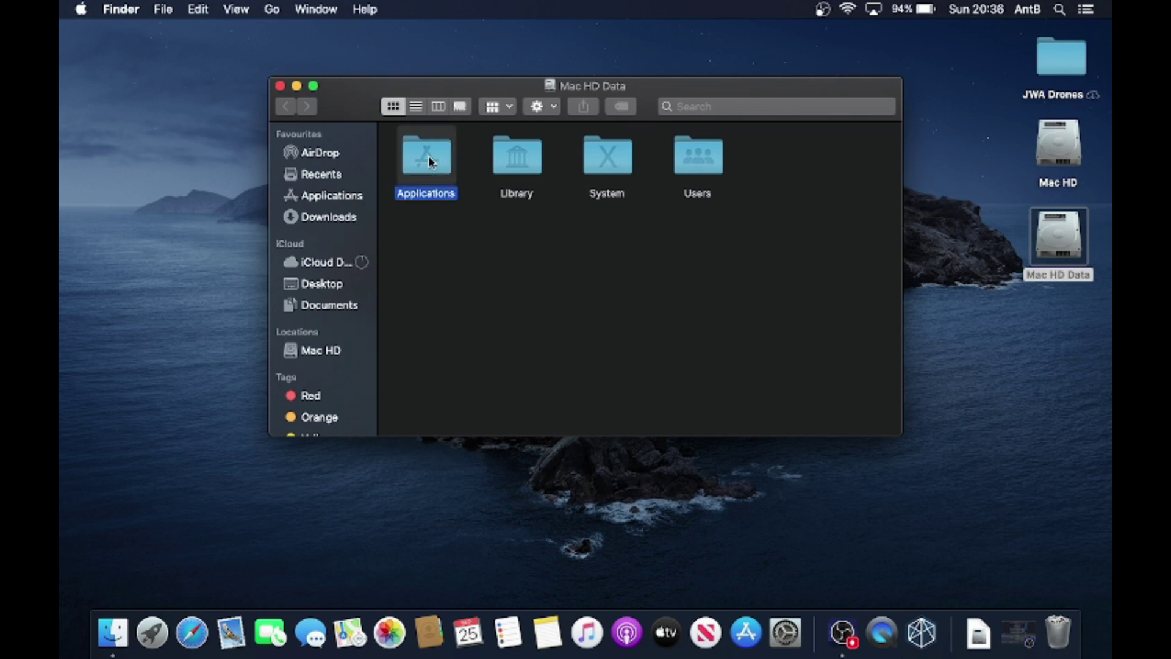
{"action": "double_click", "coordinate": [429, 160]}
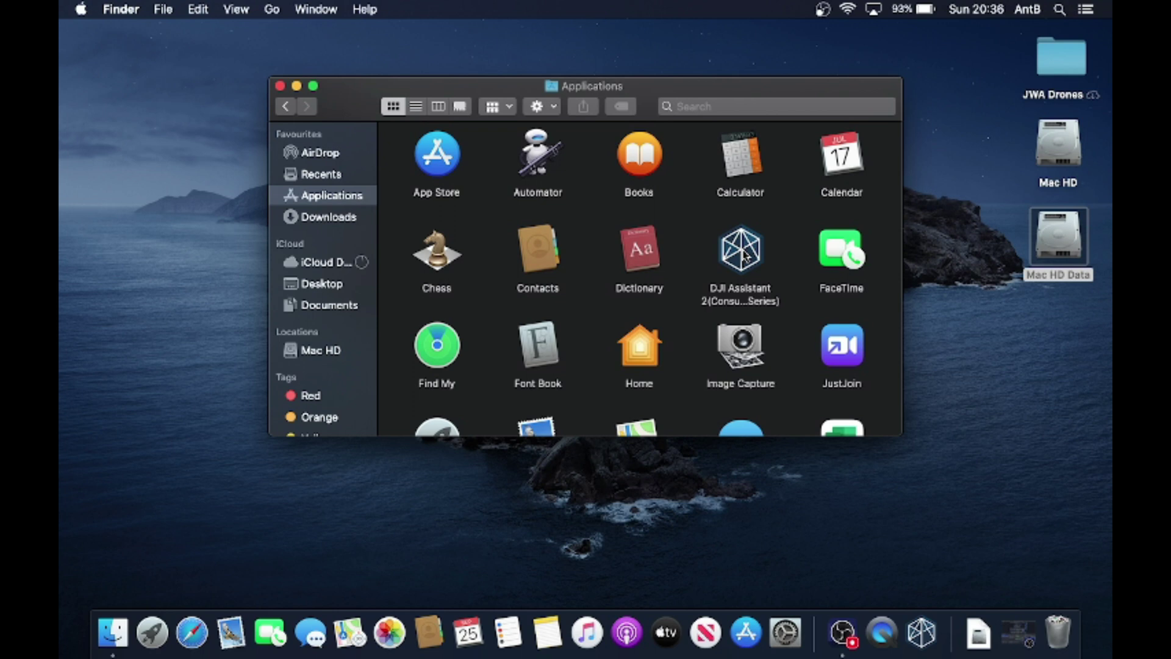
{"action": "left_click", "coordinate": [745, 256]}
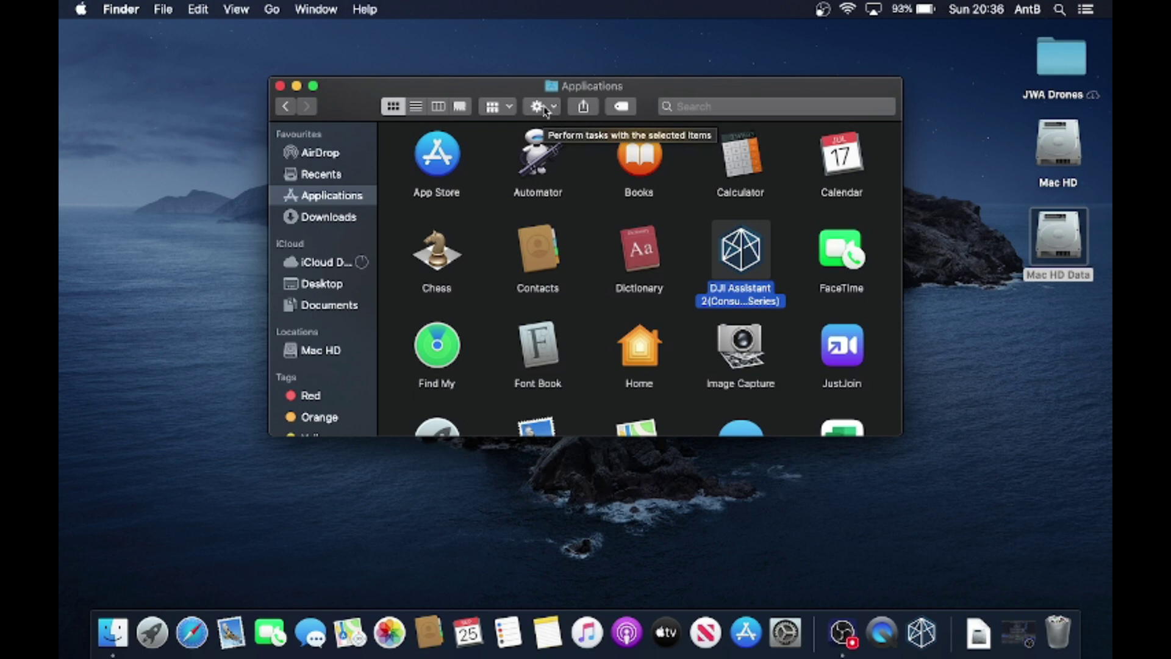
{"action": "left_click", "coordinate": [545, 108]}
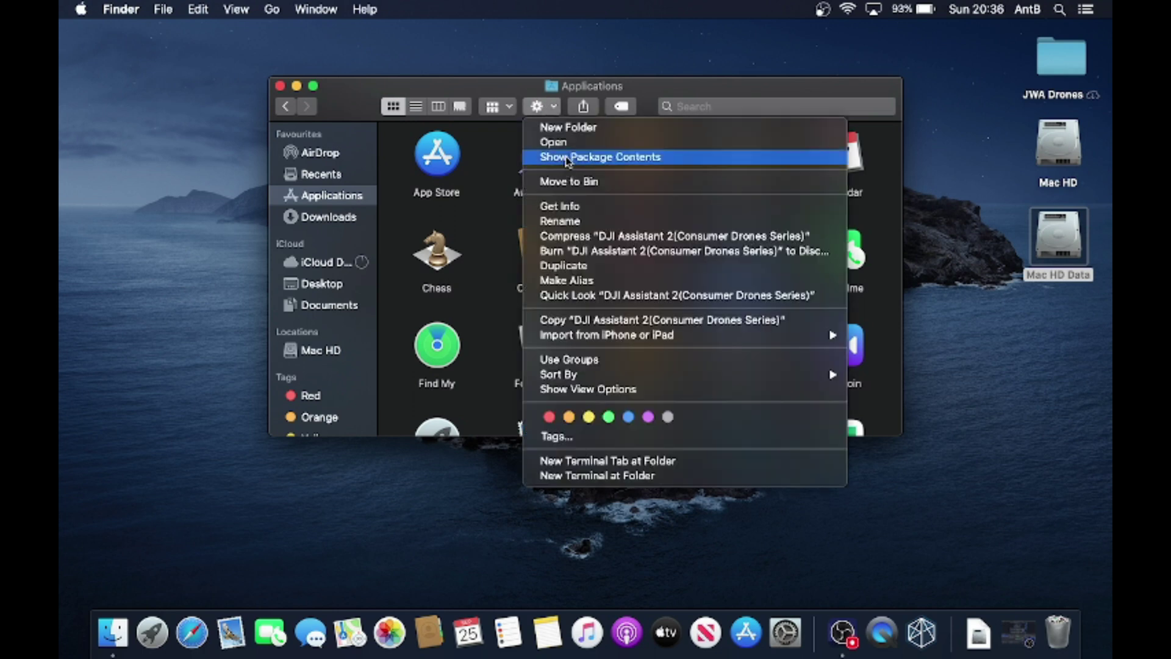
{"action": "left_click", "coordinate": [567, 158]}
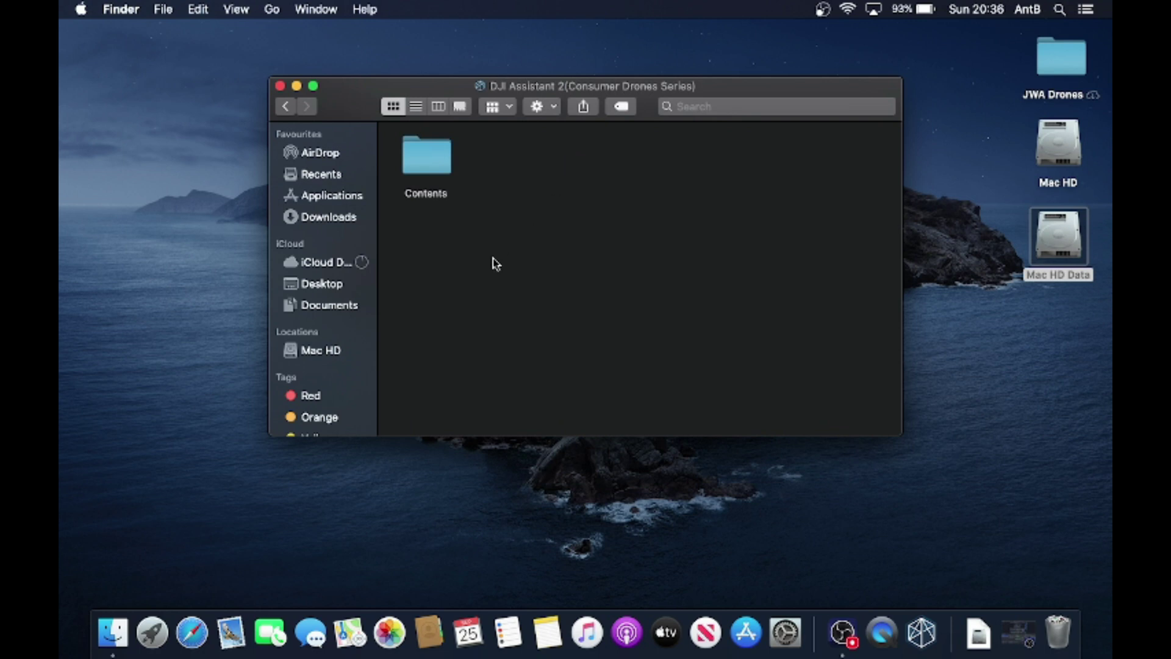
Open the bundle's Contents folder, then its MacOS folder.
{"action": "left_click", "coordinate": [431, 157]}
{"action": "double_click", "coordinate": [431, 157]}
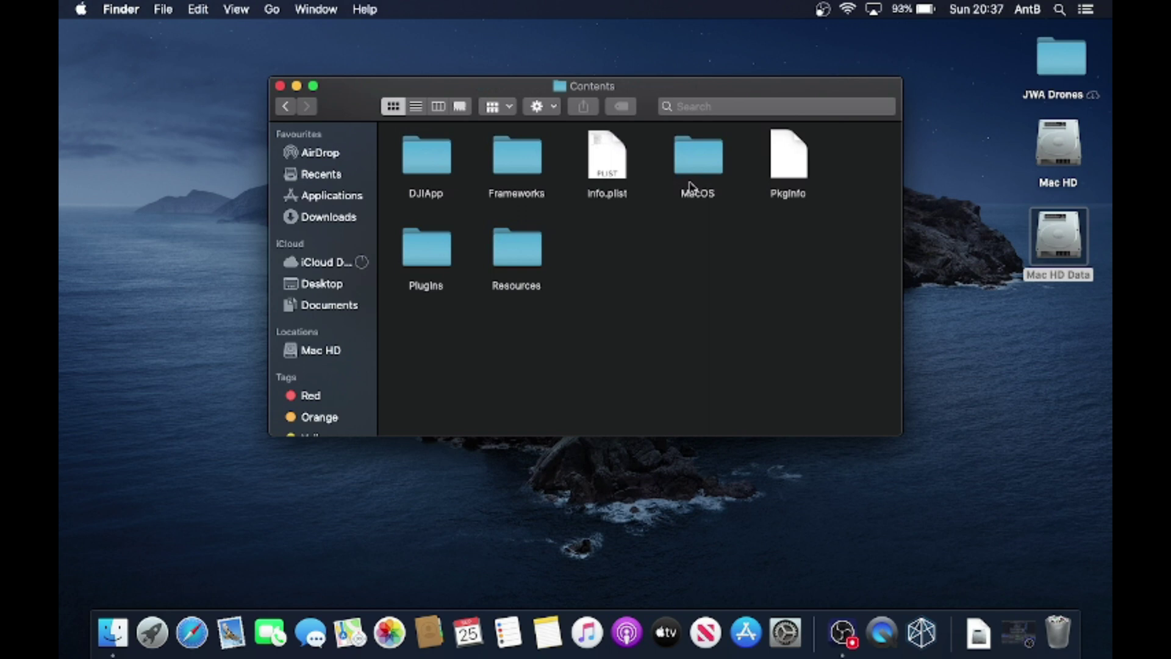
{"action": "left_click", "coordinate": [689, 156]}
{"action": "double_click", "coordinate": [689, 156]}
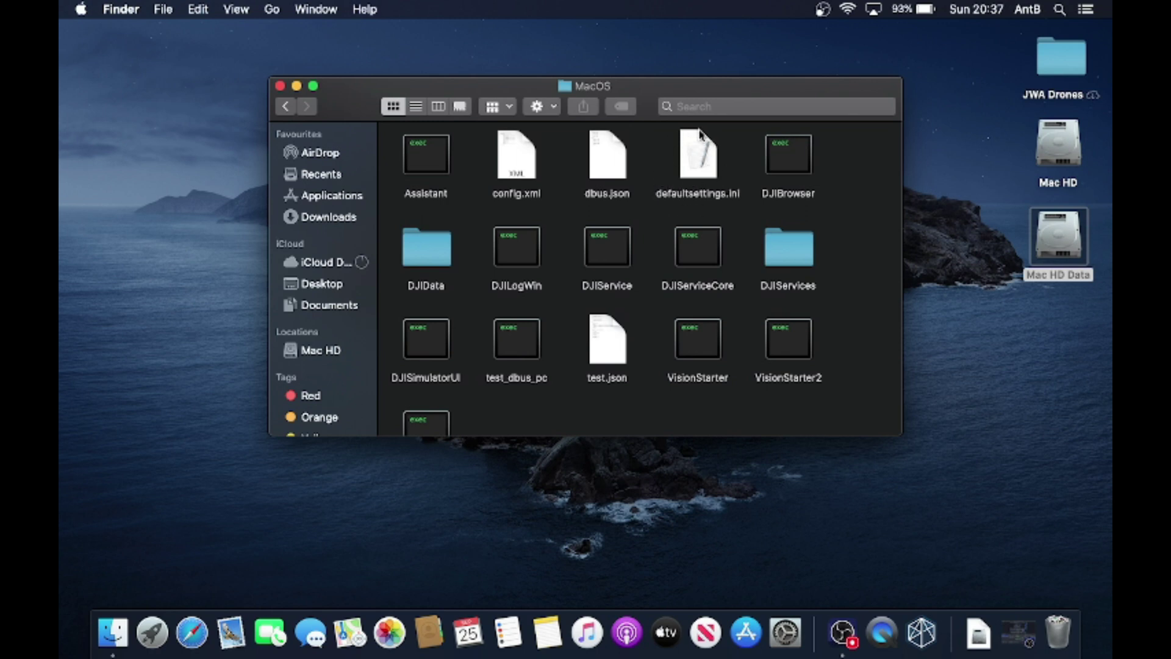
Open defaultsettings.ini with TextEdit through Open With > Other, ticking Always Open With.
{"action": "left_click", "coordinate": [704, 173]}
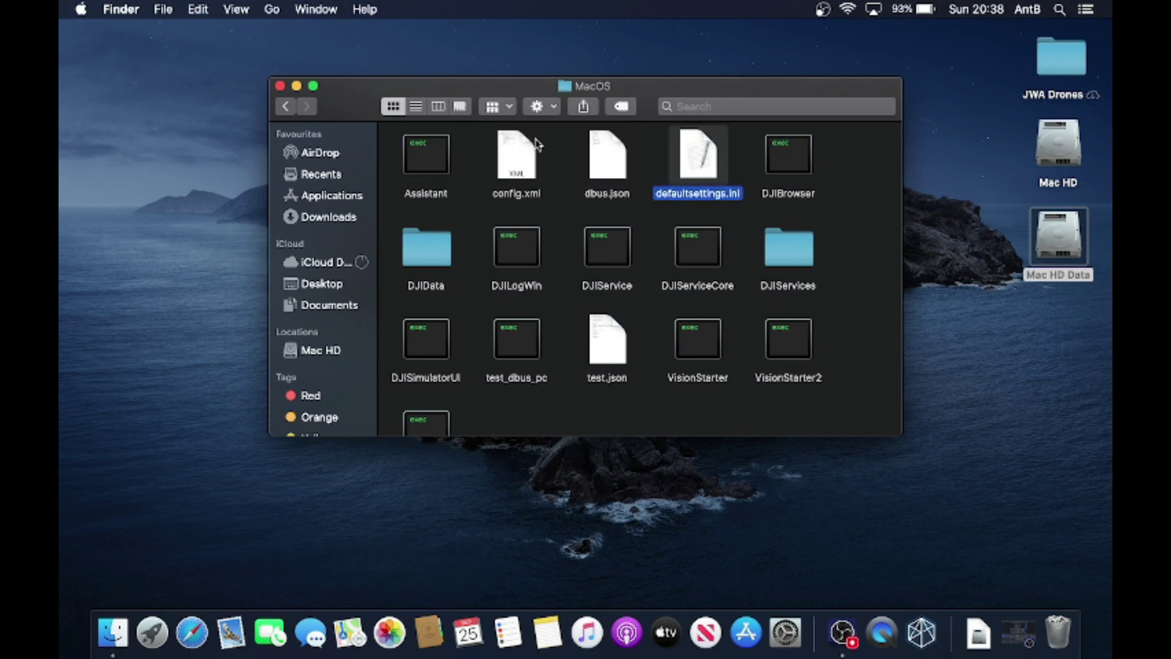
{"action": "left_click", "coordinate": [553, 109]}
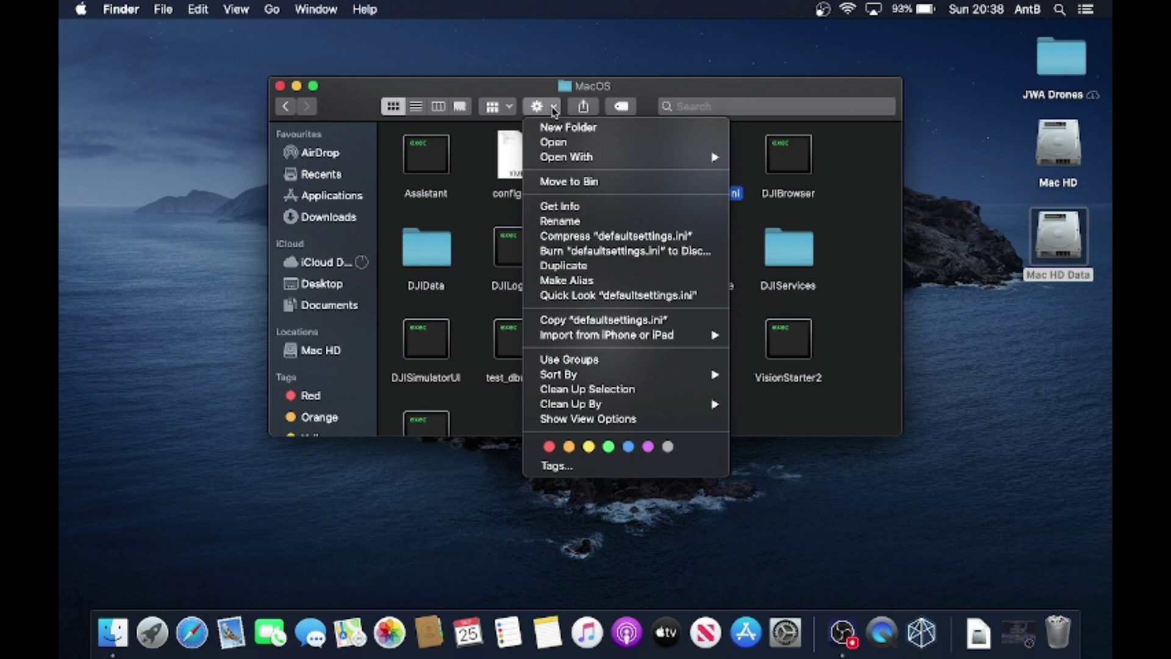
{"action": "mouse_move", "coordinate": [580, 159]}
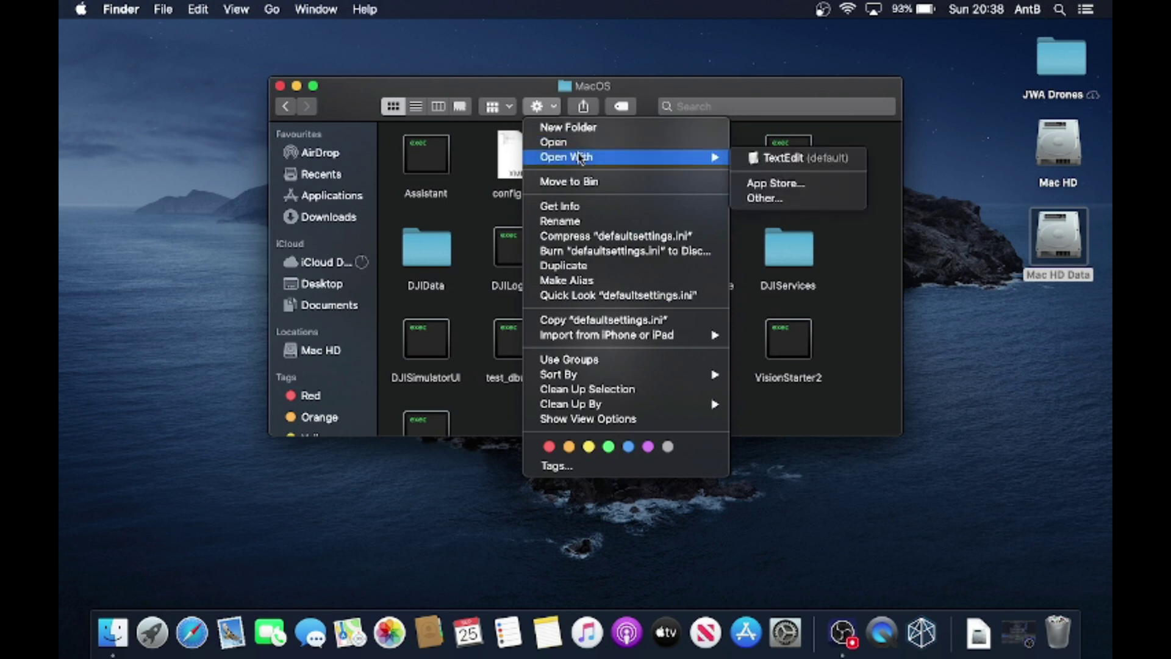
{"action": "left_click", "coordinate": [777, 198]}
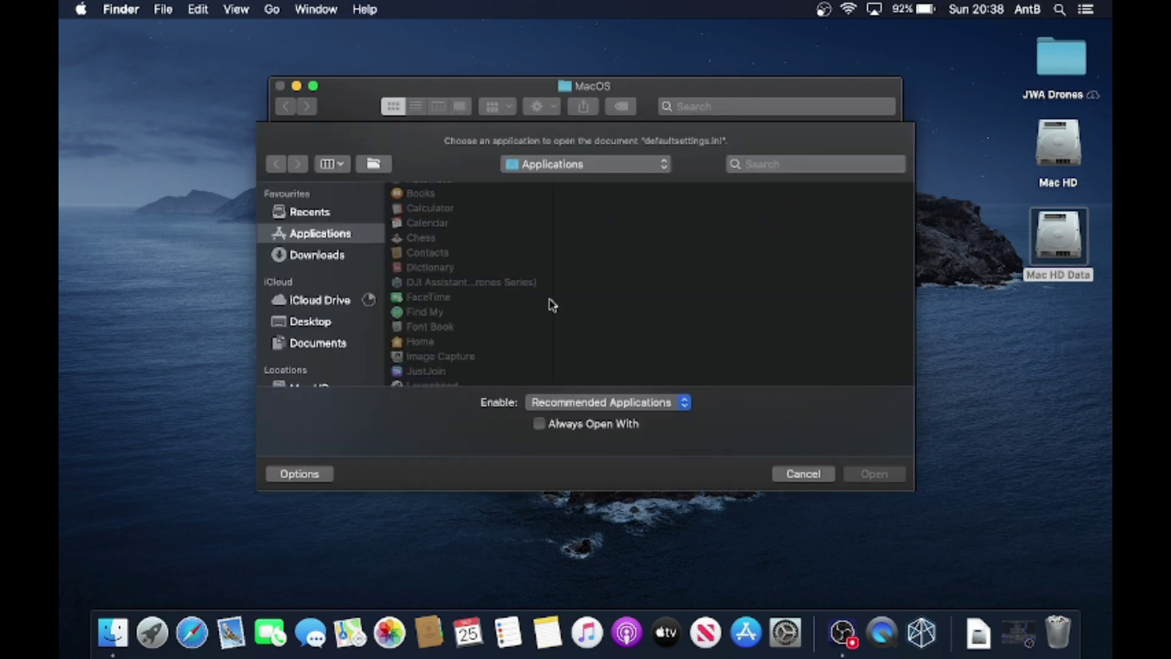
{"action": "scroll", "coordinate": [481, 289], "scroll_direction": "down", "scroll_amount": 3}
{"action": "scroll", "coordinate": [468, 327], "scroll_direction": "down", "scroll_amount": 10}
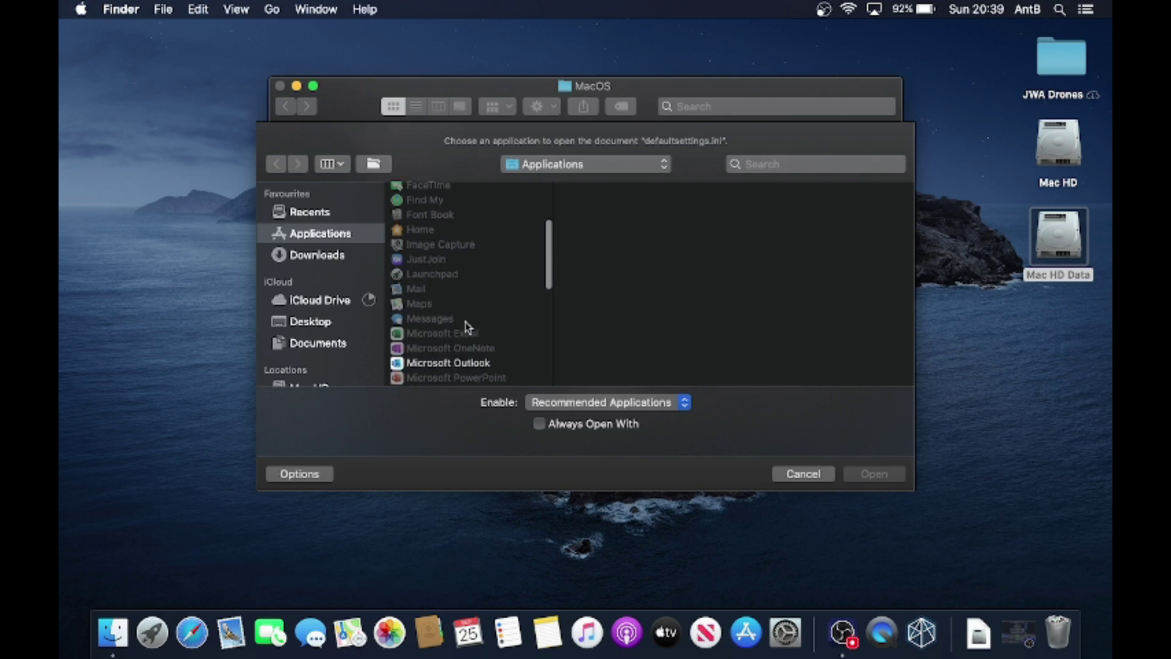
{"action": "scroll", "coordinate": [468, 327], "scroll_direction": "down", "scroll_amount": 6}
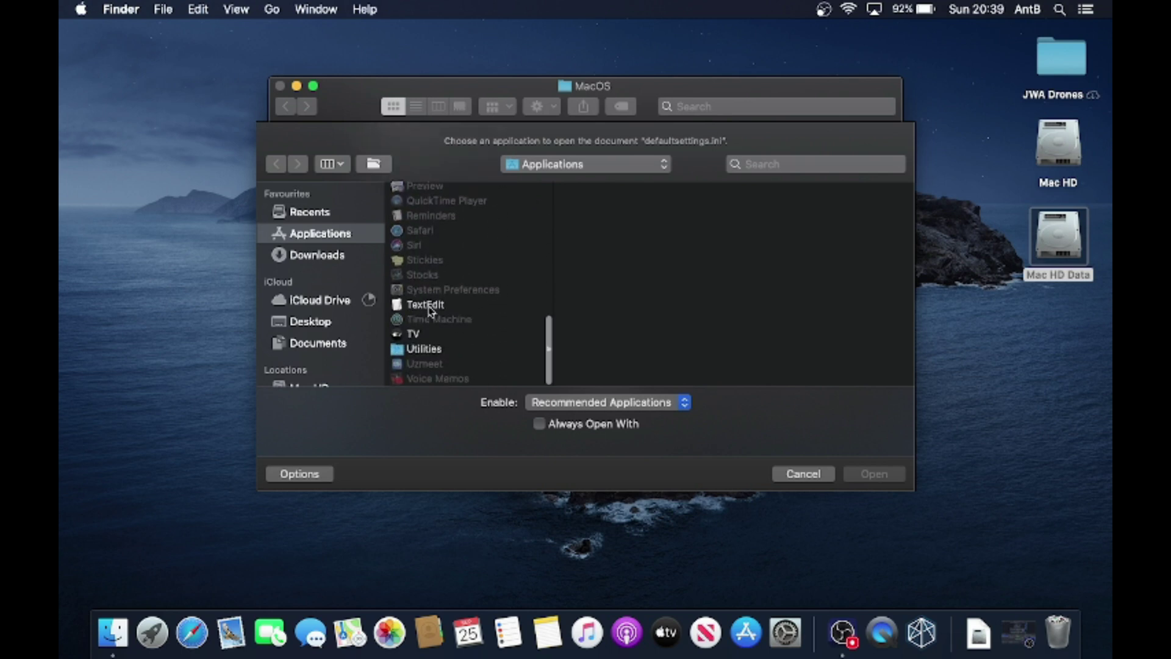
{"action": "left_click", "coordinate": [431, 312]}
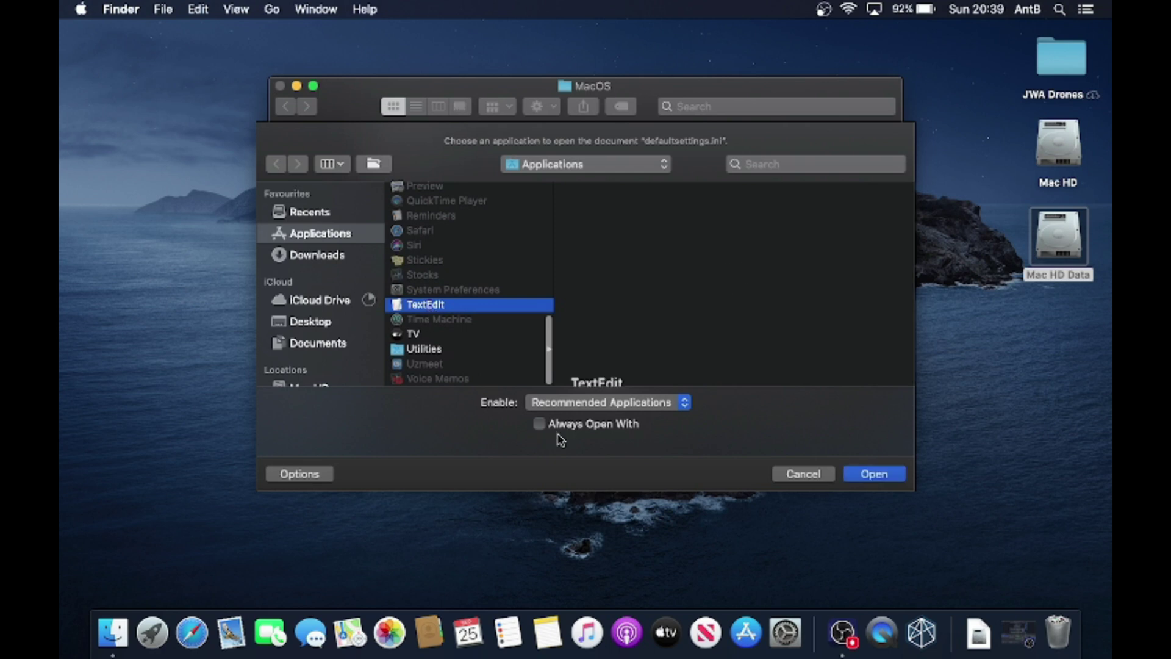
{"action": "left_click", "coordinate": [539, 424]}
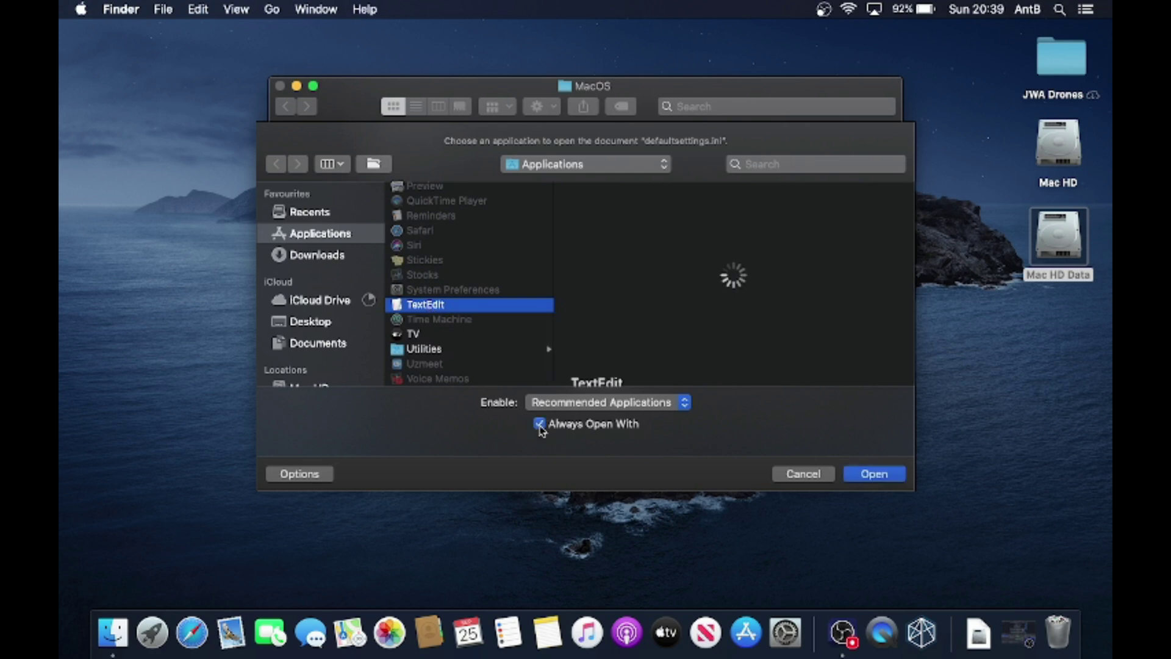
{"action": "left_click", "coordinate": [874, 475]}
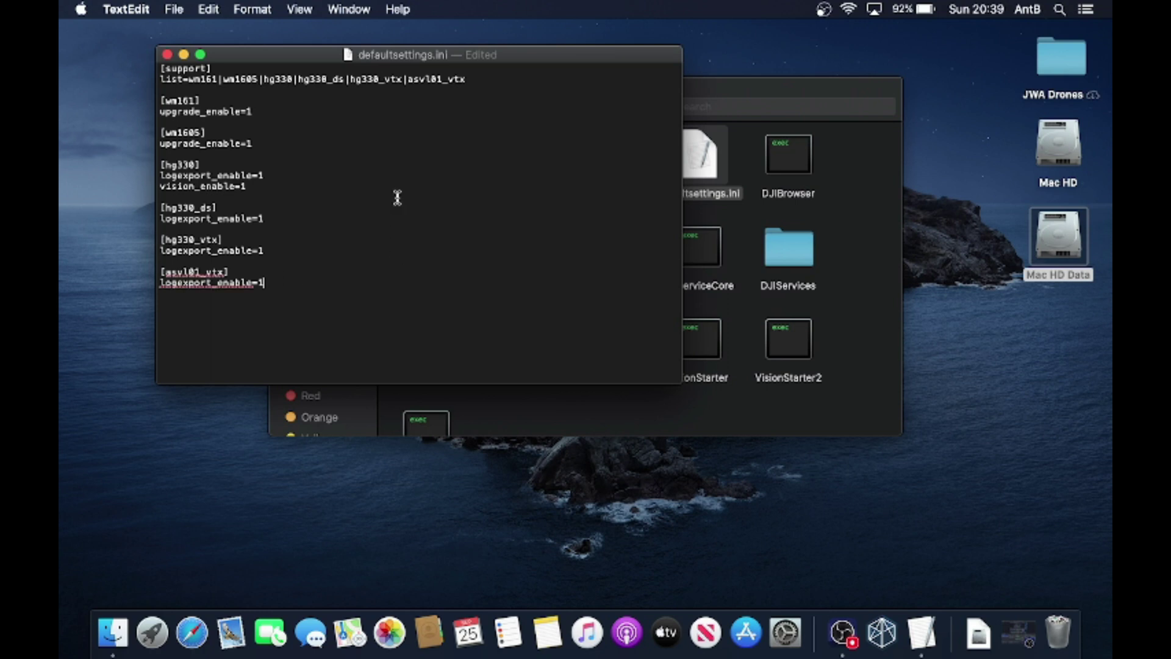
Save defaultsettings.ini with all enable values set to 1 and close the document.
{"action": "left_click", "coordinate": [175, 11]}
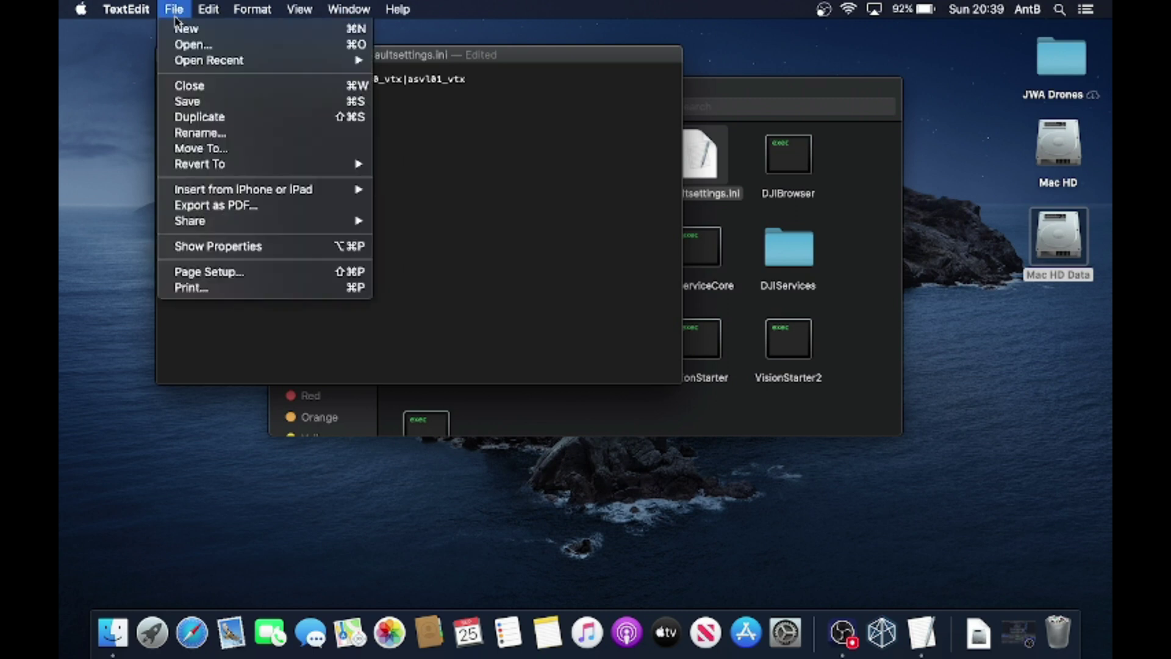
{"action": "left_click", "coordinate": [195, 102]}
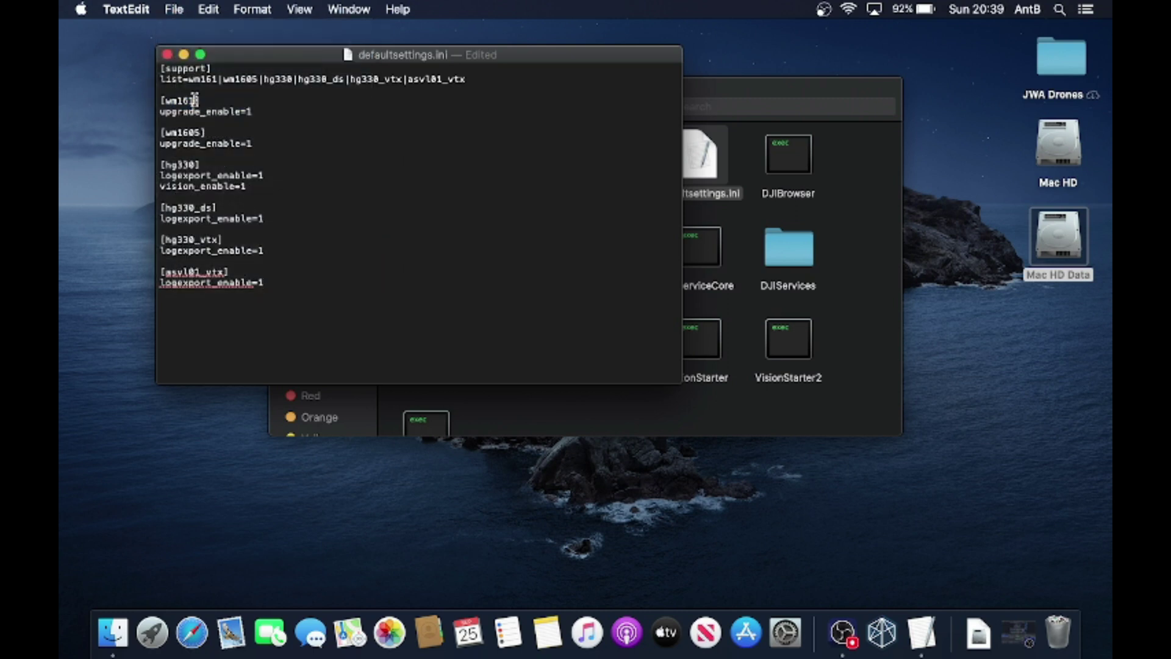
{"action": "left_click", "coordinate": [167, 54]}
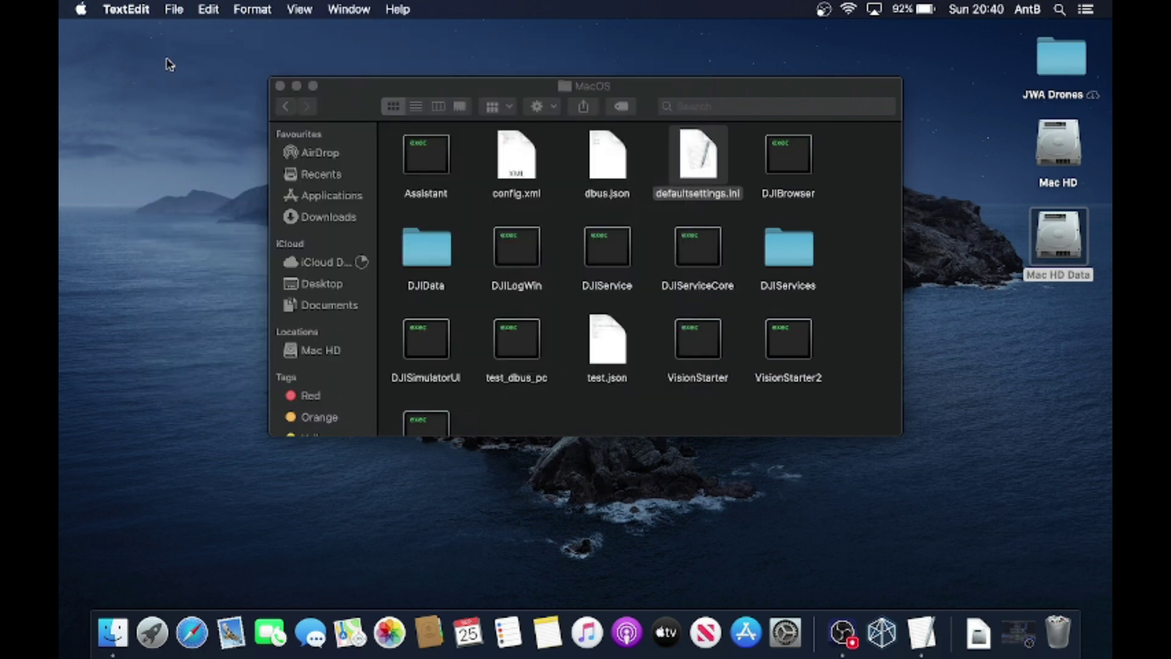
Close the MacOS folder window, relaunch DJI Assistant 2, open the DJI MINI 2 and confirm the warning.
{"action": "left_click", "coordinate": [279, 86]}
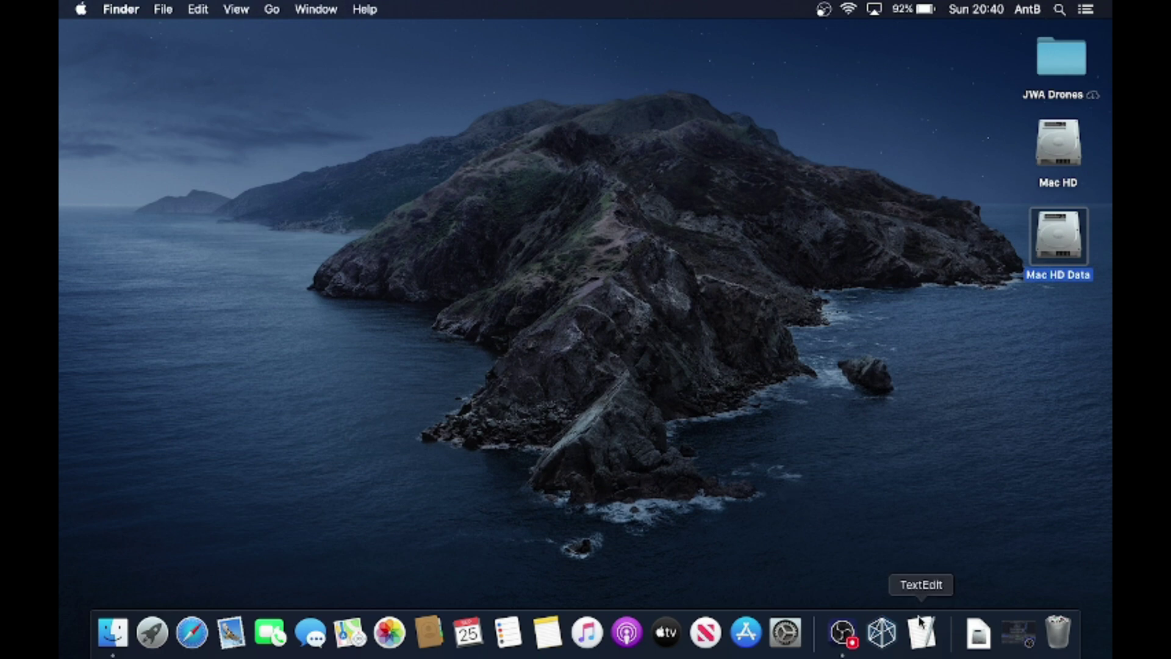
{"action": "left_click", "coordinate": [884, 634]}
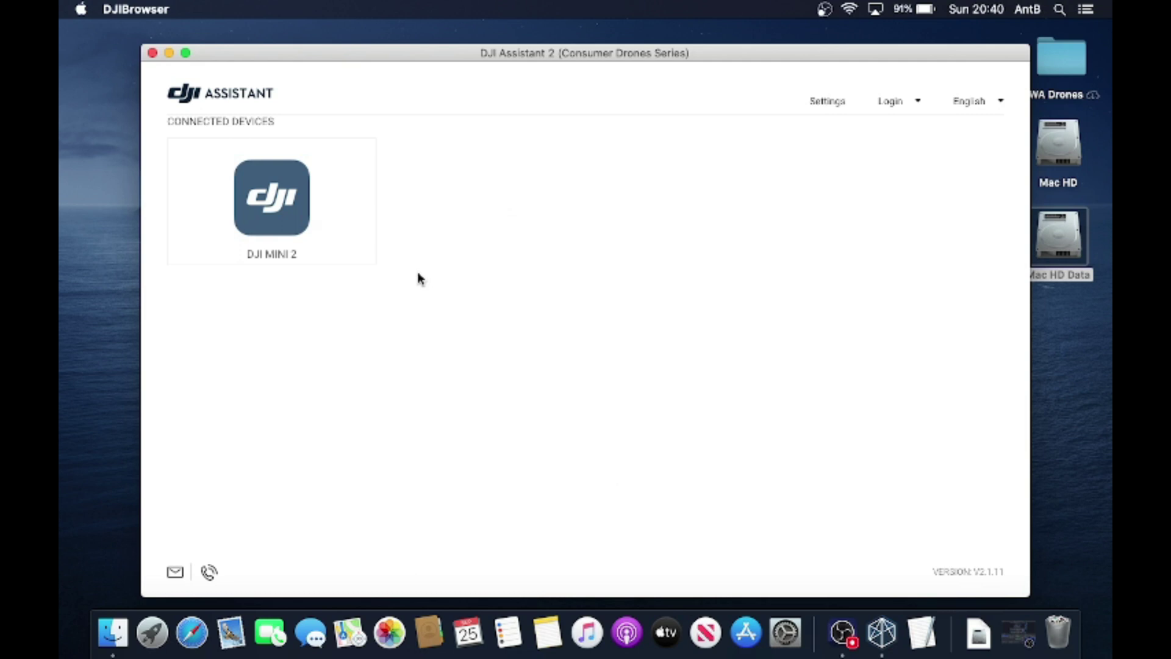
{"action": "left_click", "coordinate": [281, 214]}
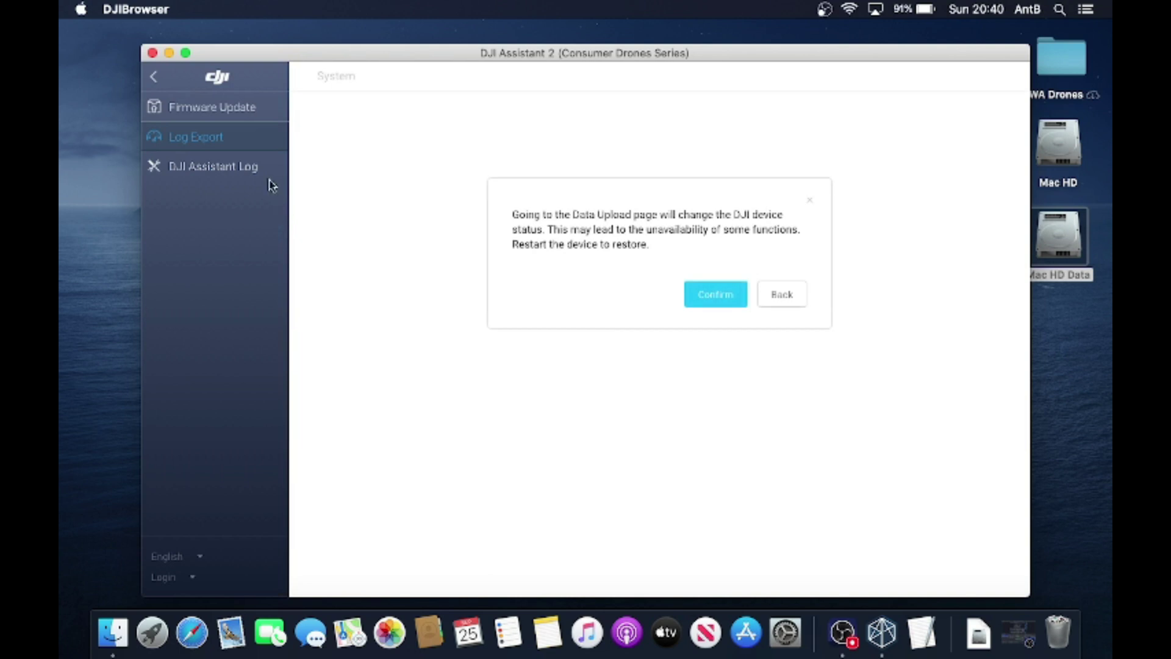
{"action": "left_click", "coordinate": [730, 294]}
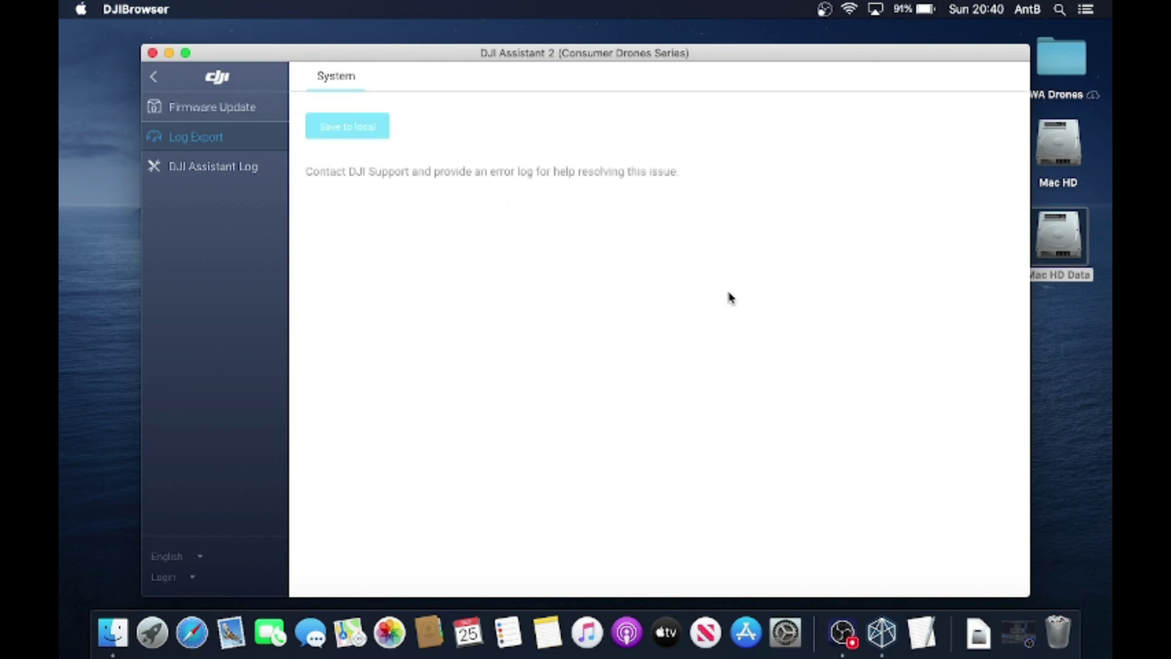
Open the DJI MINI 2's Firmware Update page to see its firmware list (current V01.05.0000).
{"action": "left_click", "coordinate": [233, 113]}
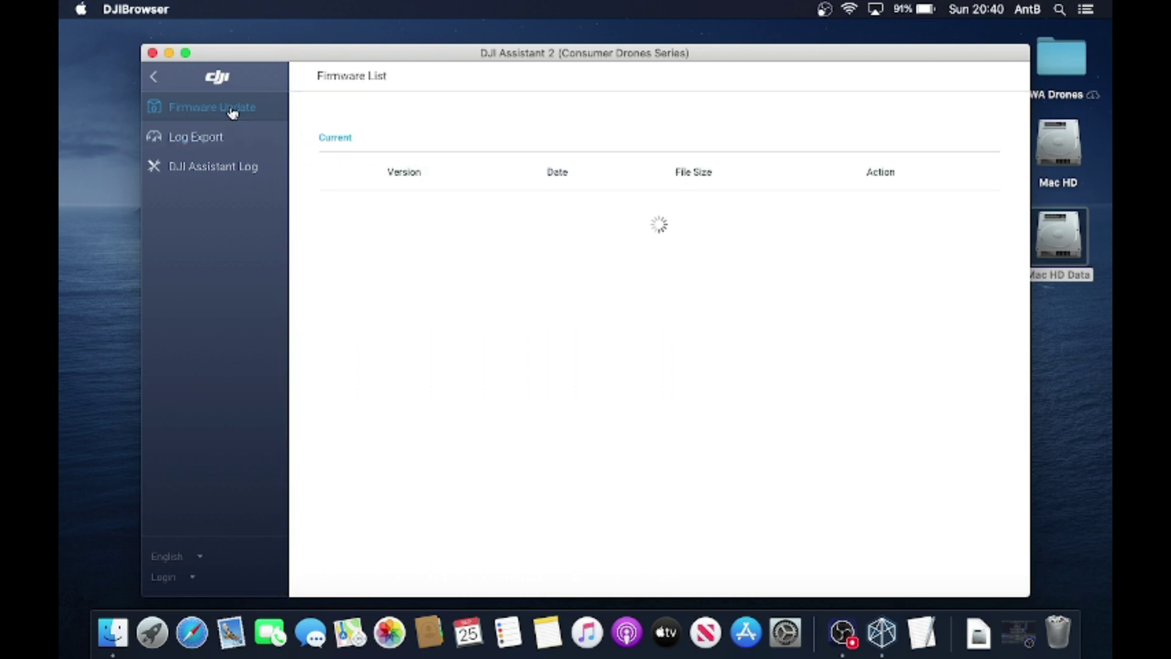